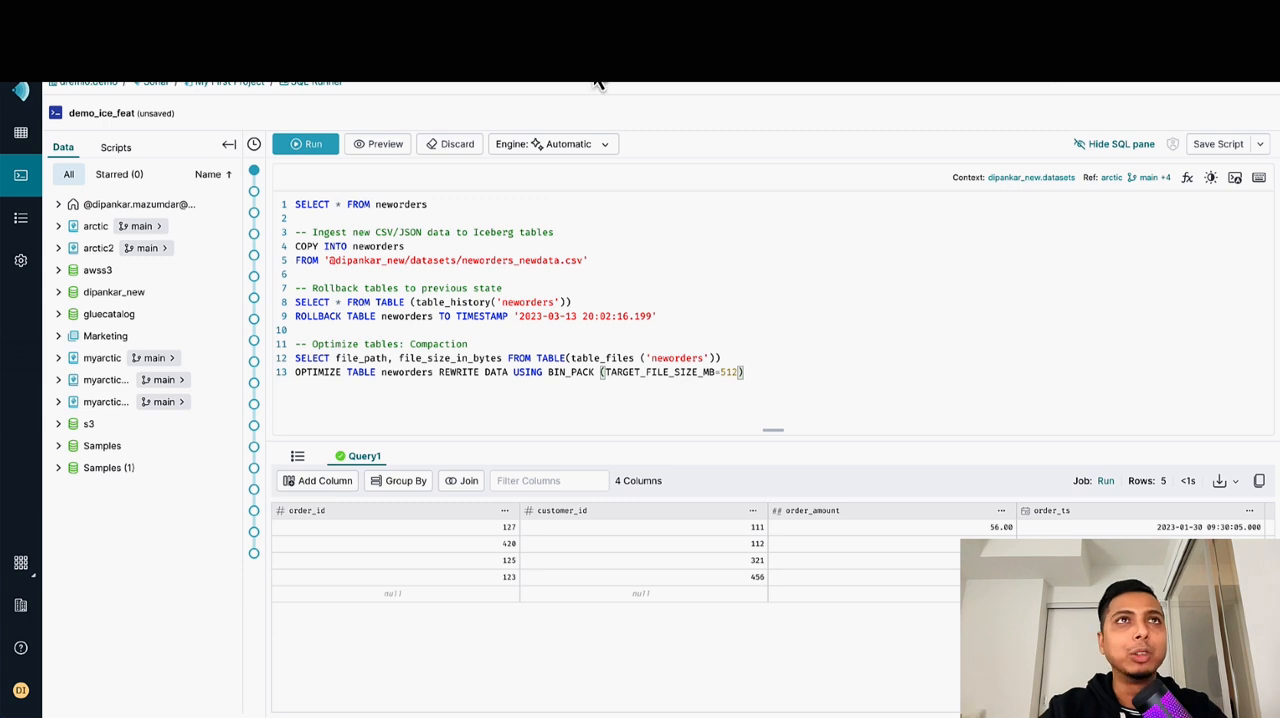
Walk through the COPY INTO neworders statement, pointing out the target table and source CSV path.
drag(406, 246, 310, 247)
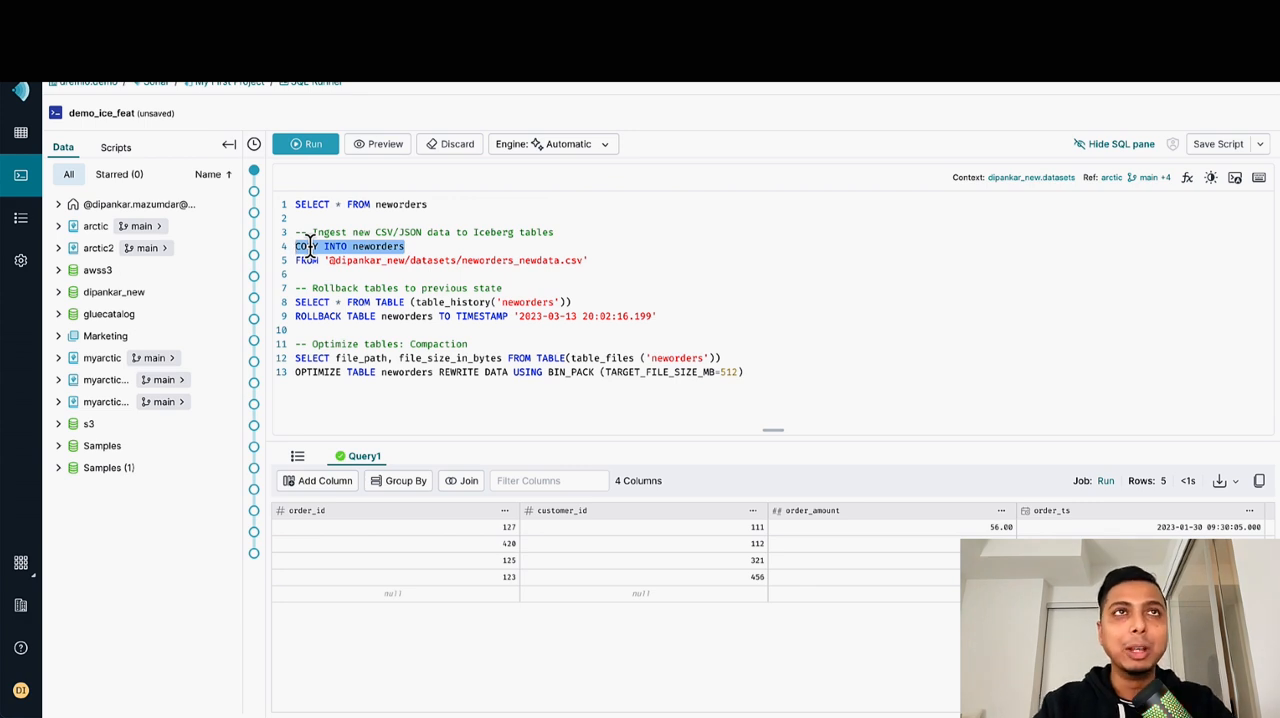
click(590, 260)
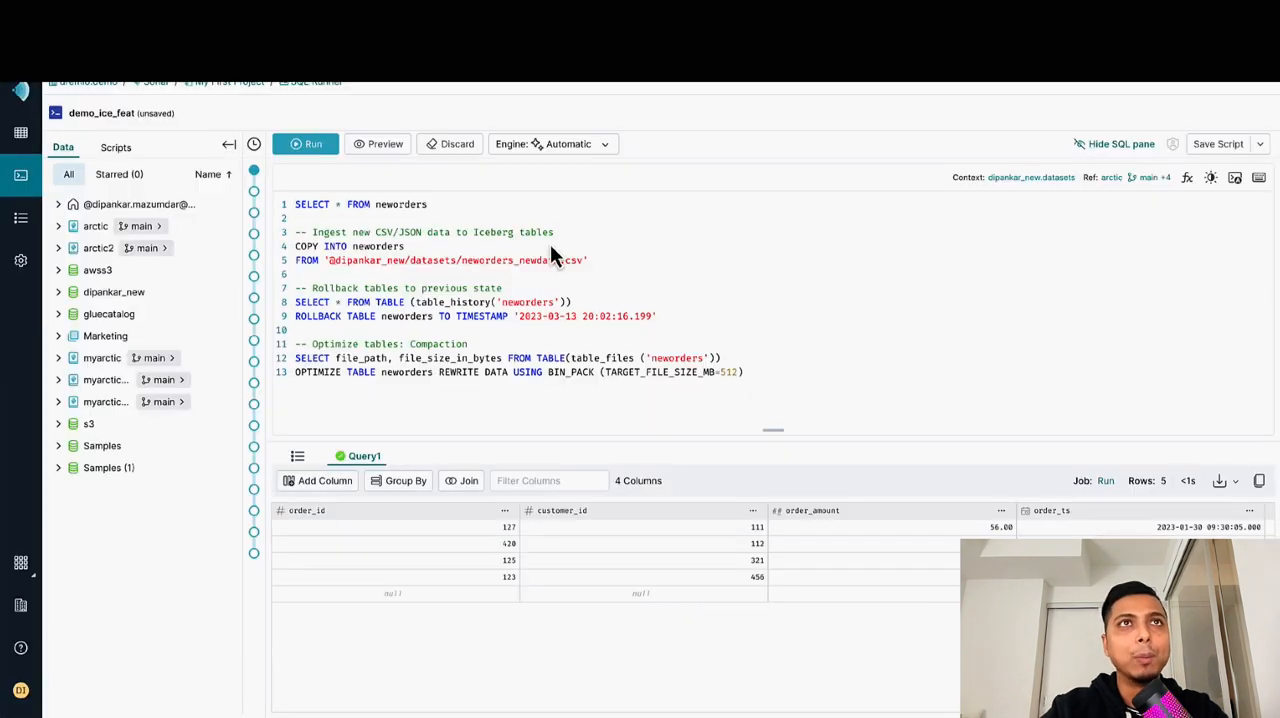
drag(590, 260, 295, 247)
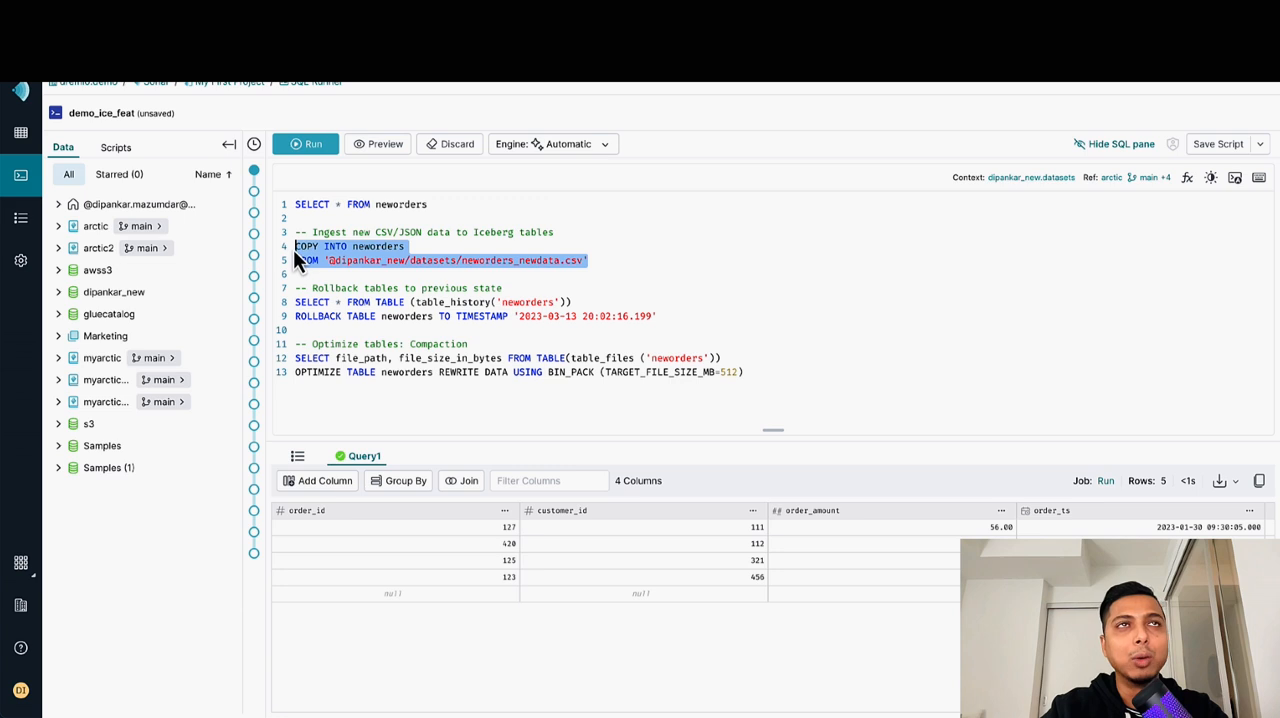
click(443, 261)
double_click(375, 247)
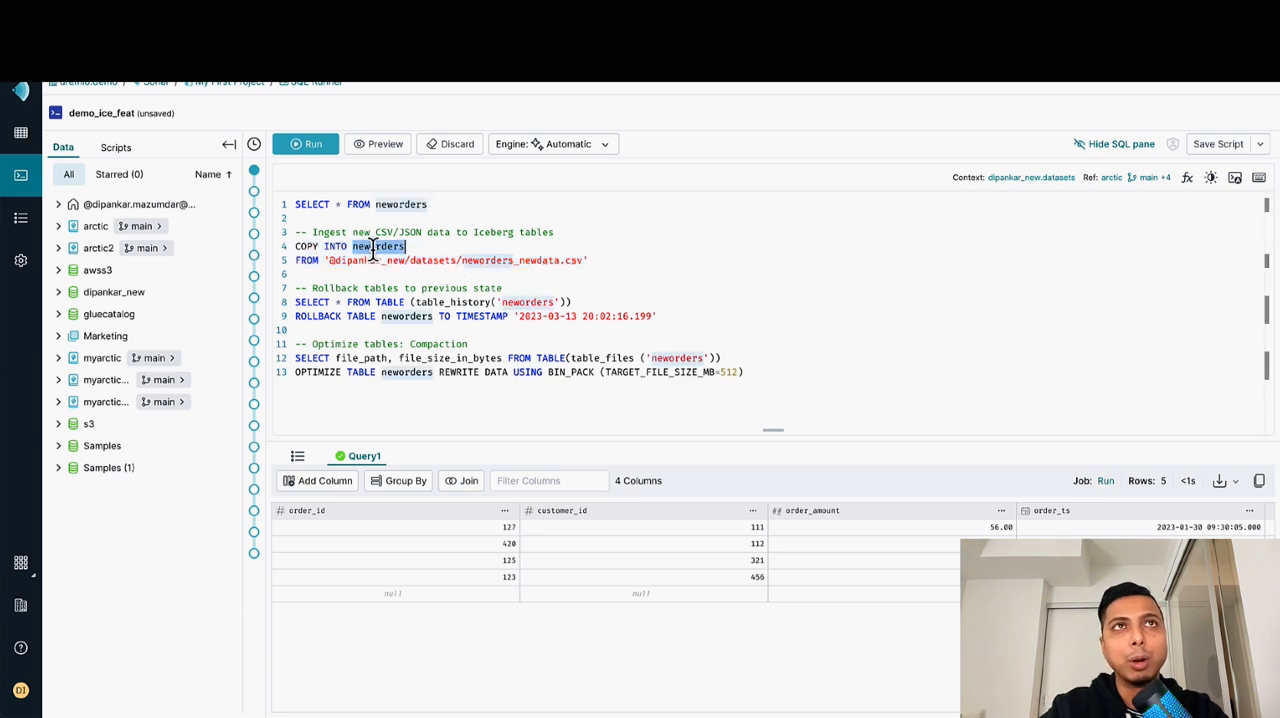
drag(325, 260, 590, 260)
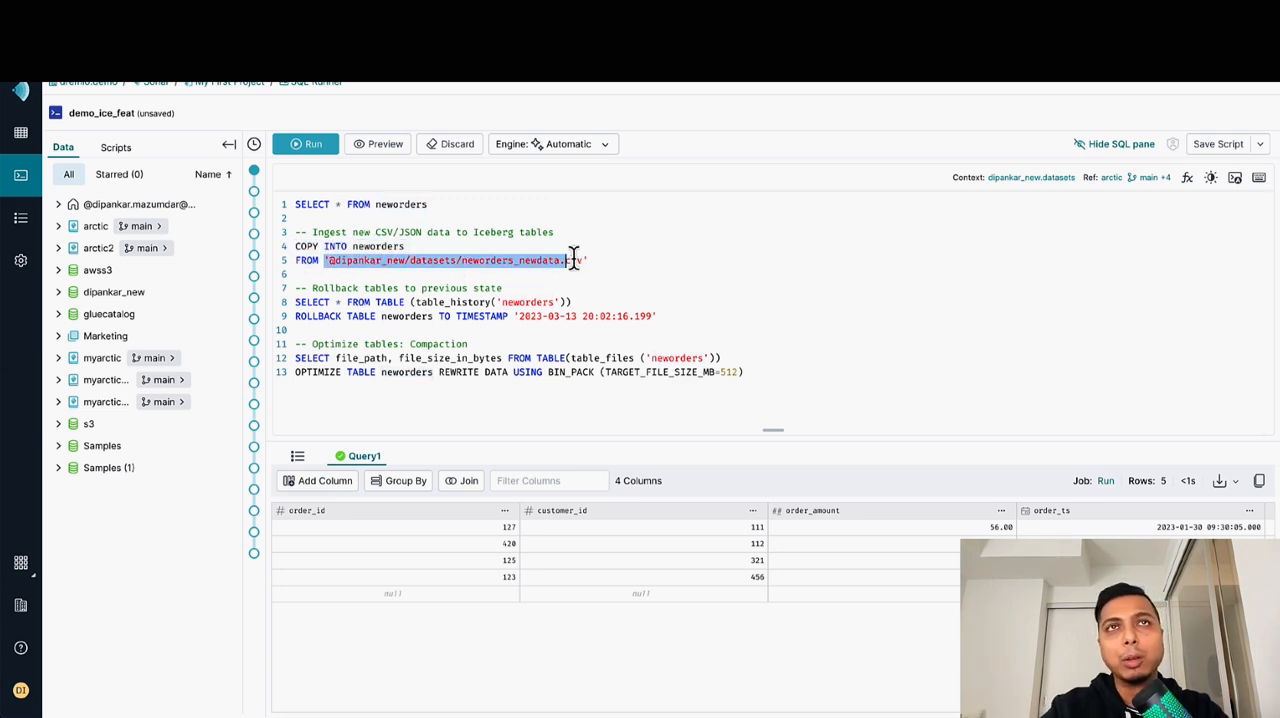
click(605, 260)
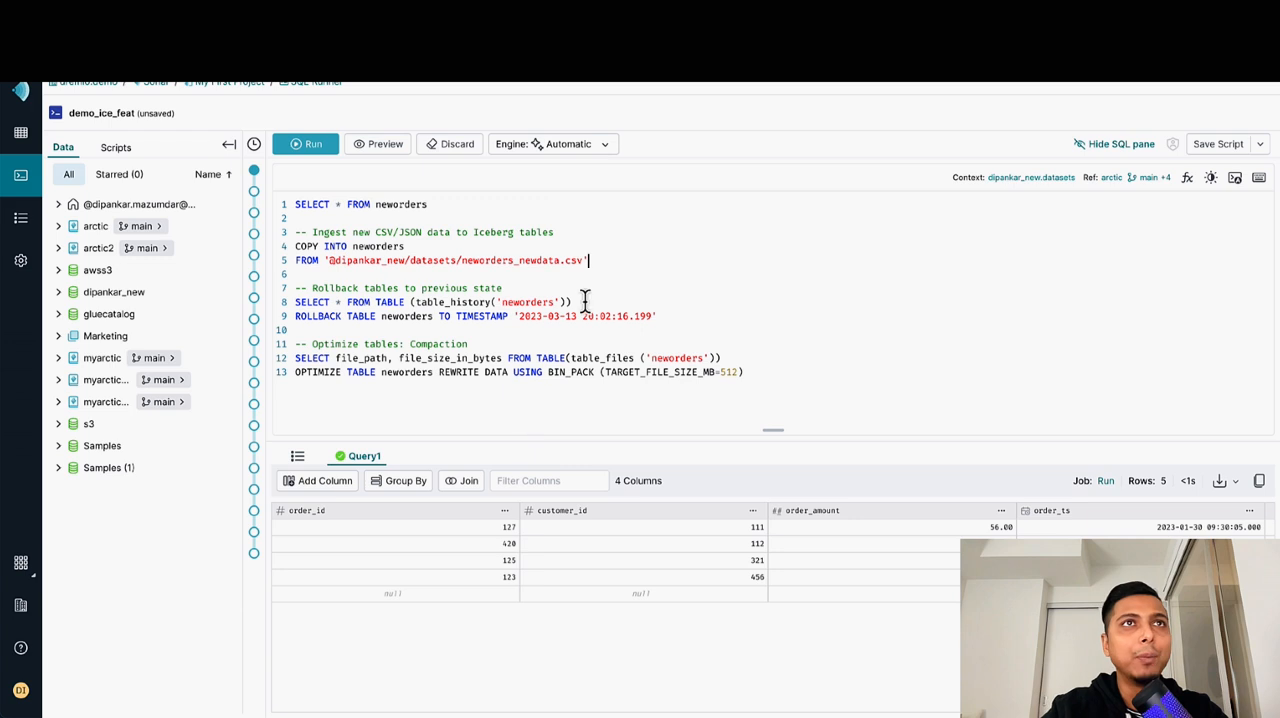
Run the full COPY INTO neworders statement to ingest the CSV file.
drag(624, 268, 287, 252)
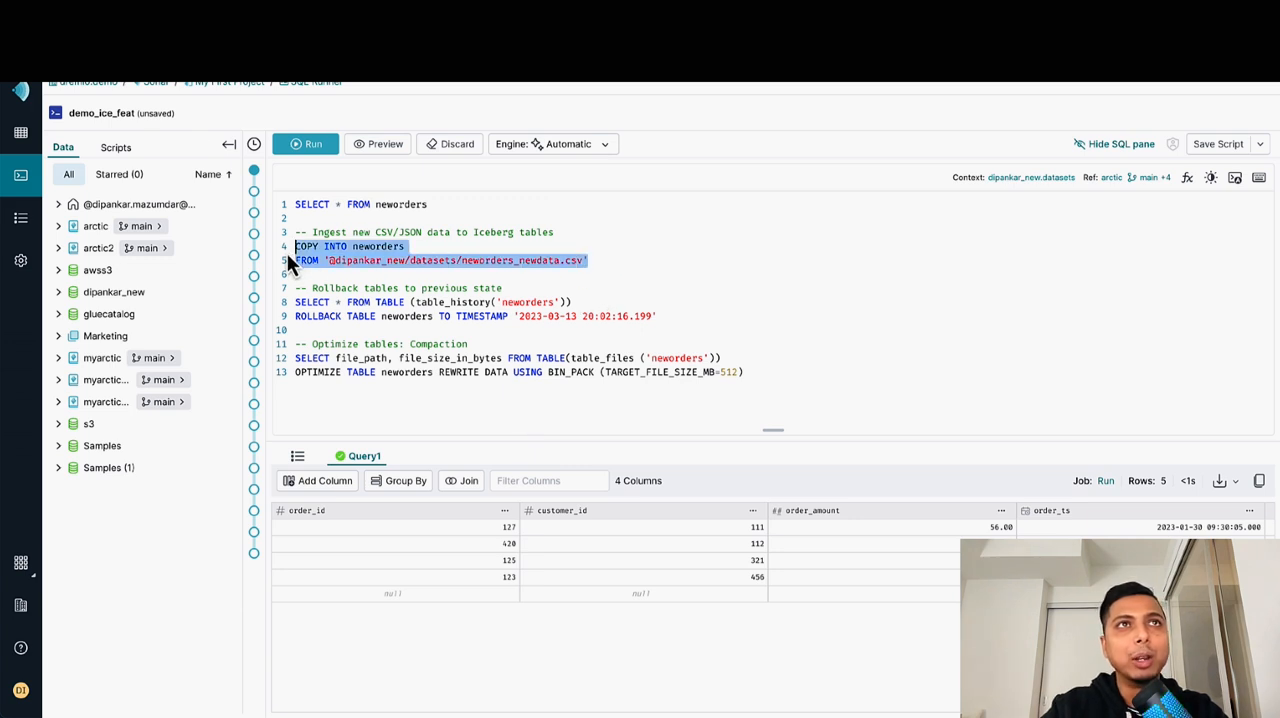
click(312, 146)
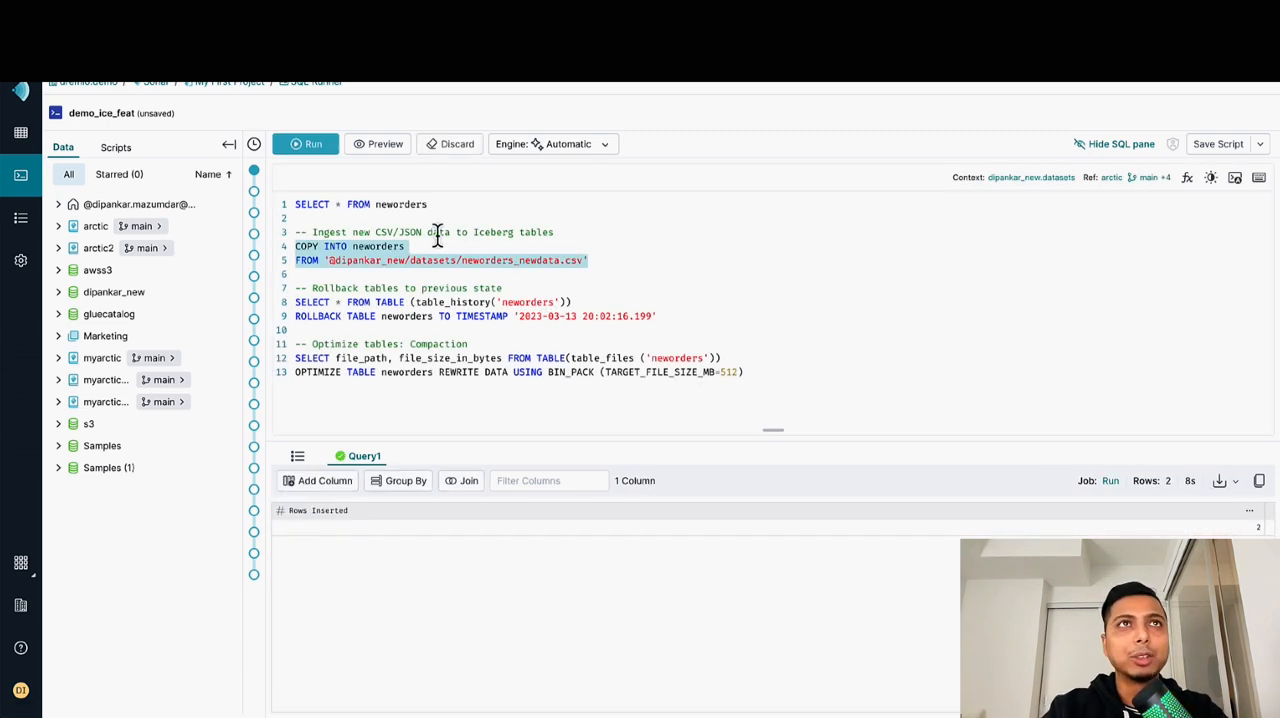
Run SELECT * FROM neworders, now returning 7 rows including orders 201 and 202.
drag(430, 204, 285, 207)
click(310, 152)
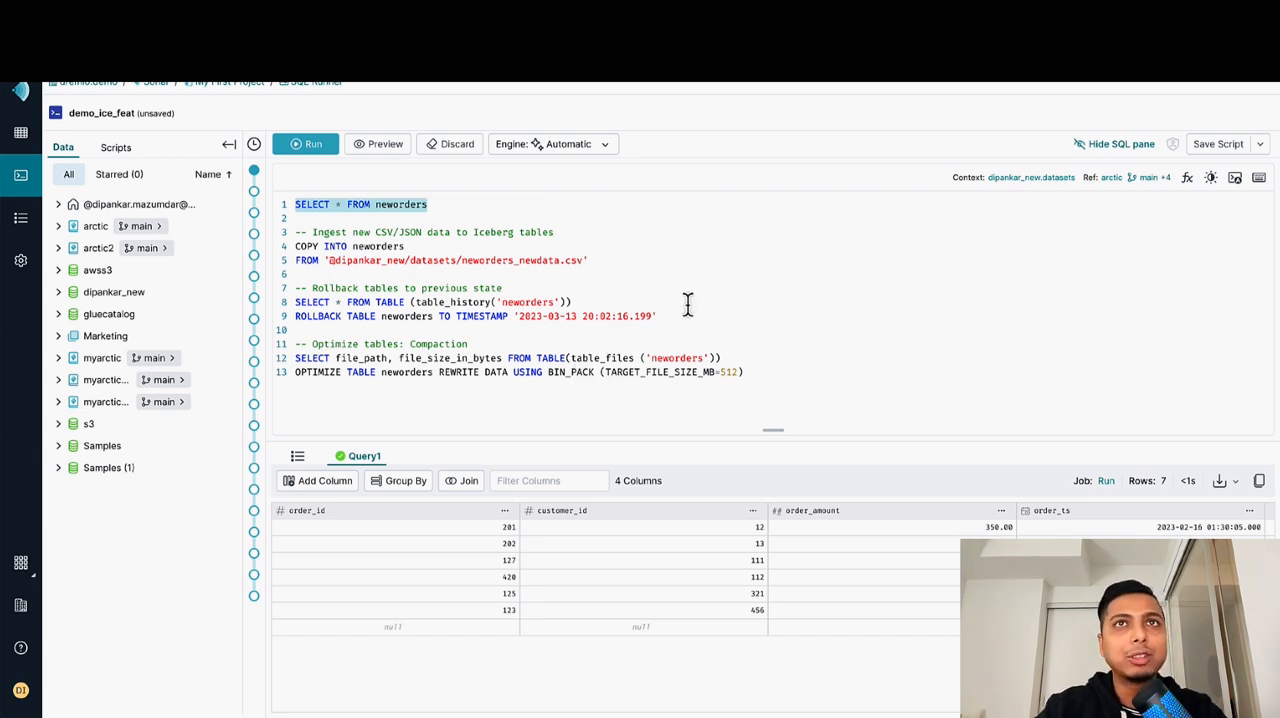
Run the table_history('neworders') query and point out the latest snapshot's timestamp.
drag(684, 318, 310, 308)
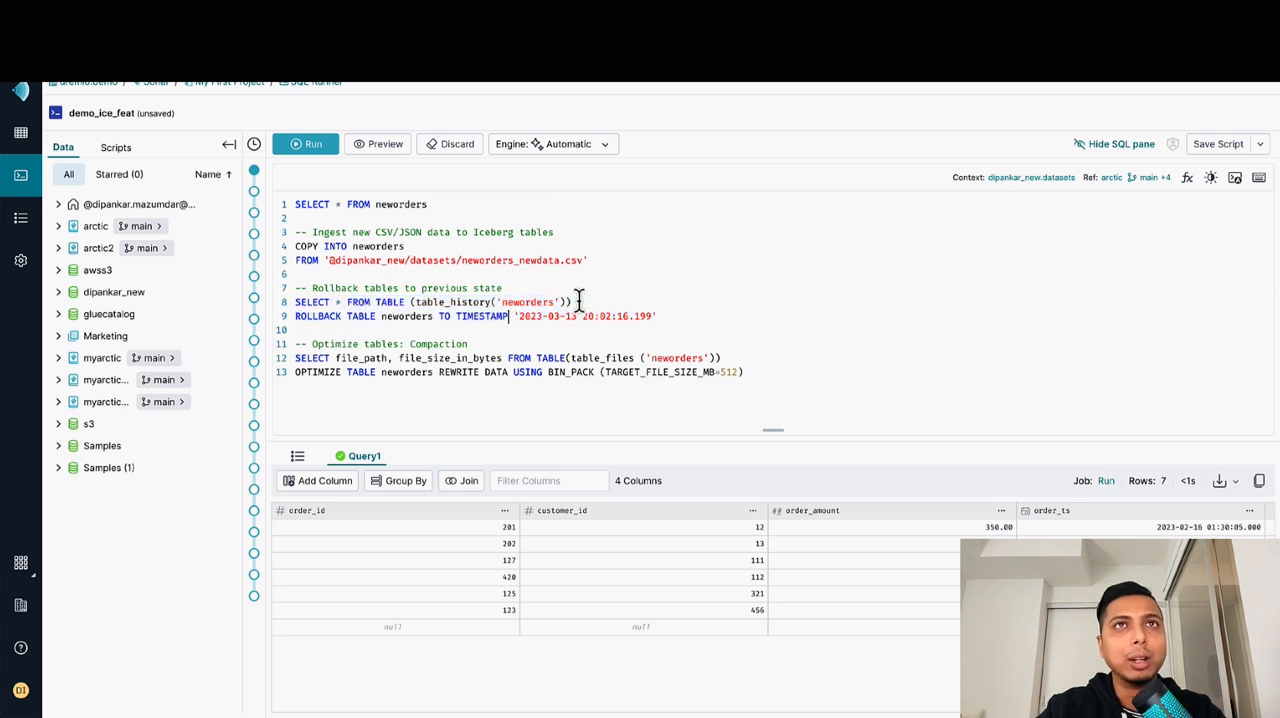
drag(572, 302, 294, 300)
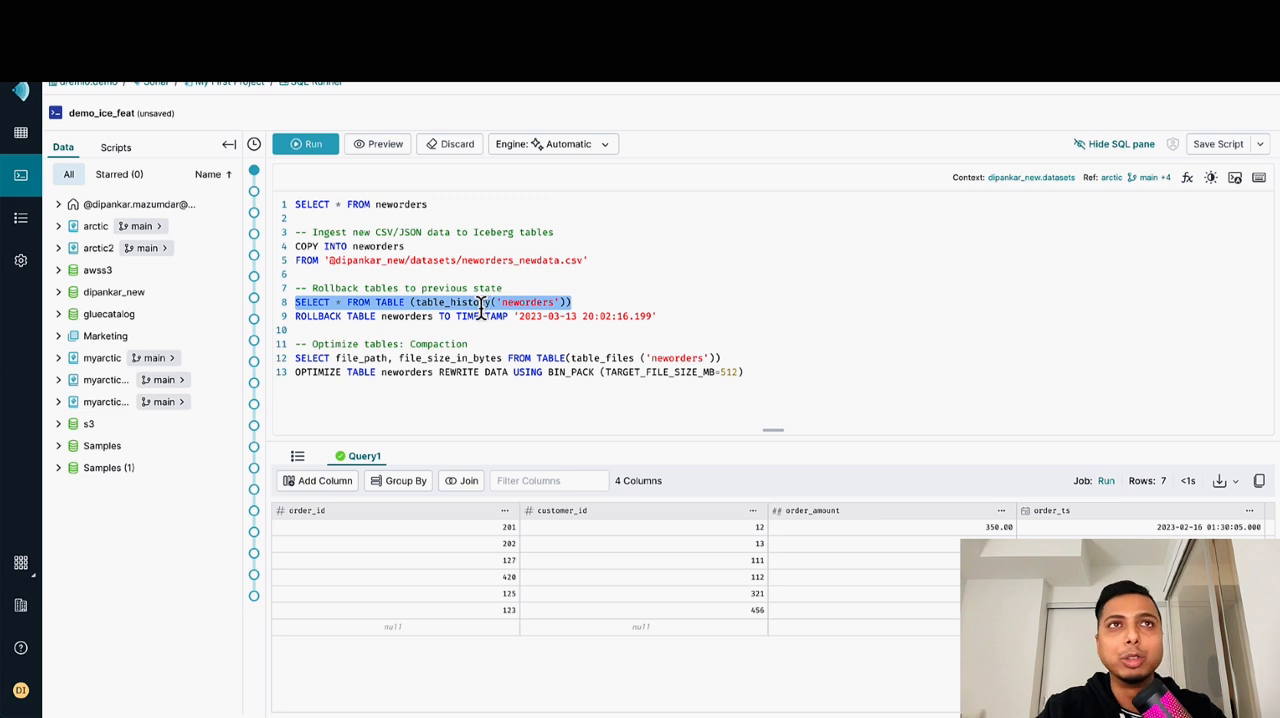
click(326, 153)
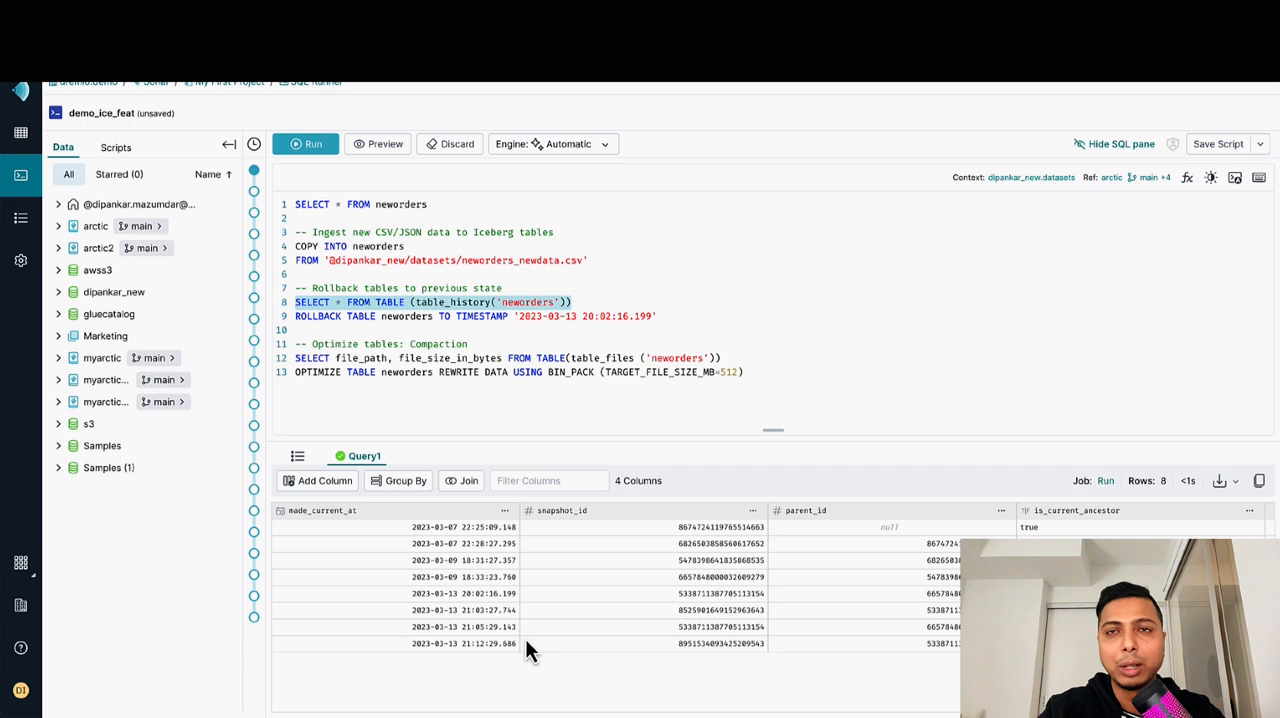
drag(516, 643, 411, 644)
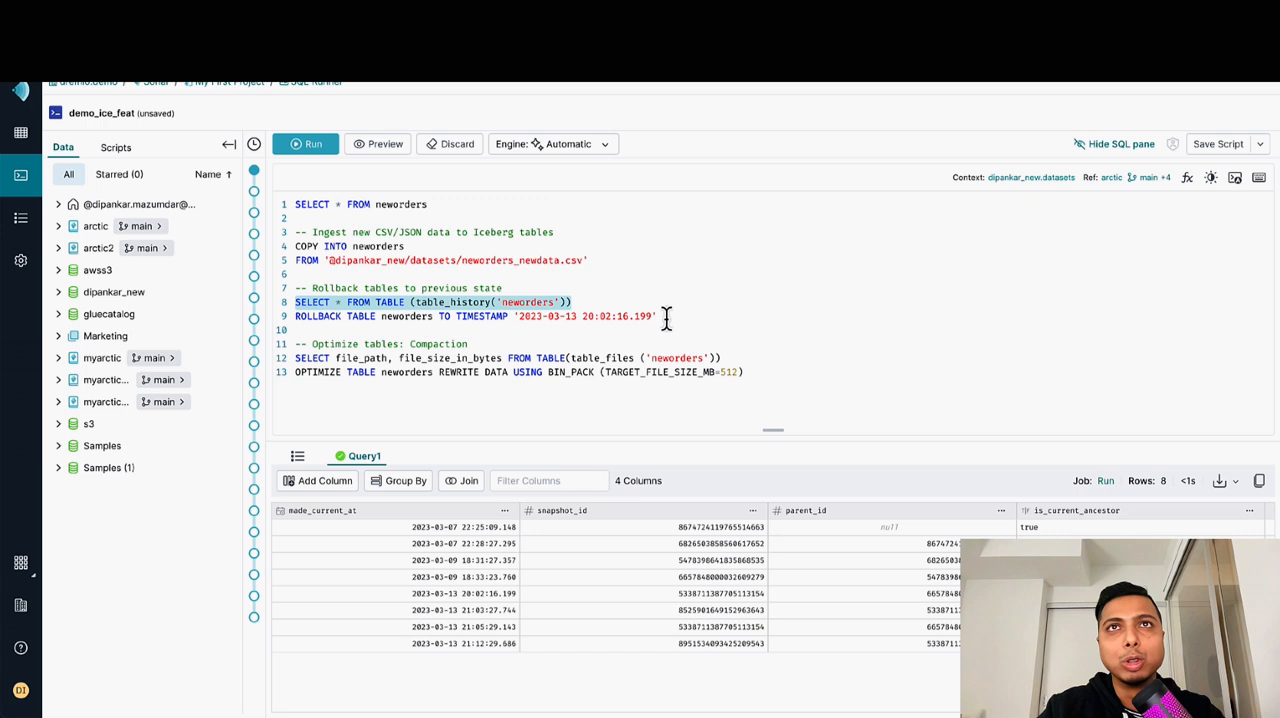
drag(663, 318, 295, 318)
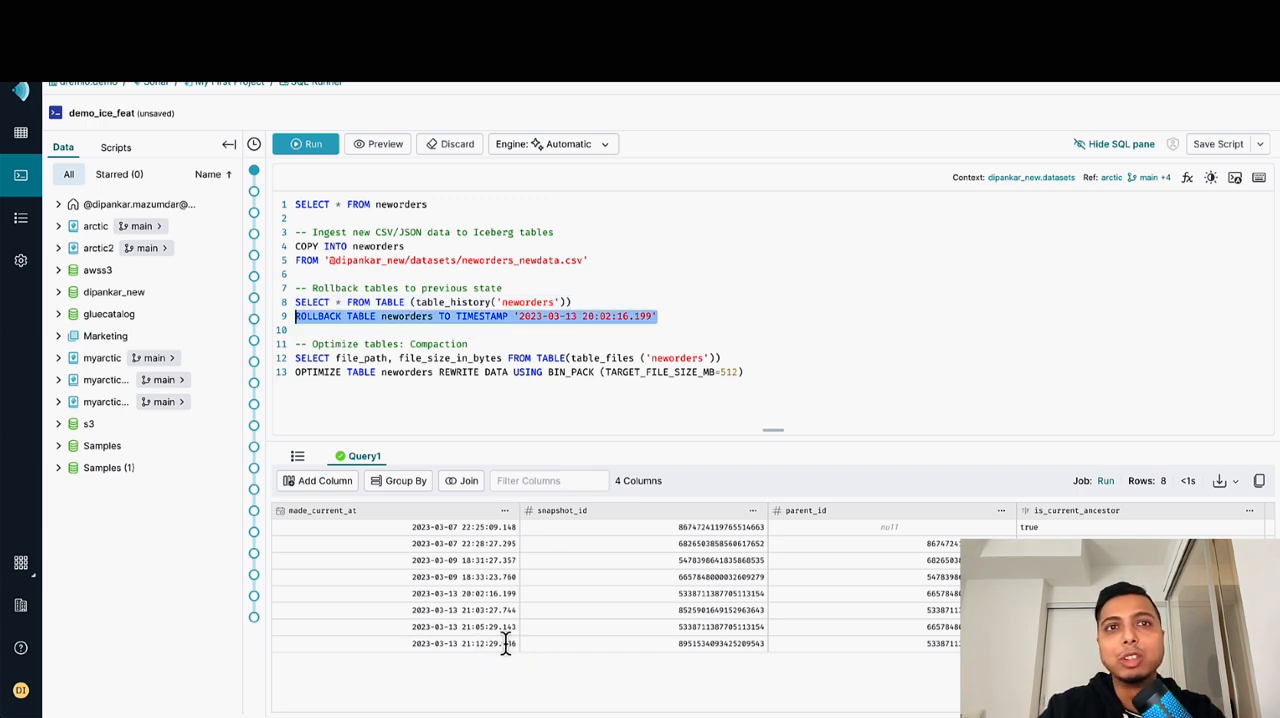
drag(517, 627, 411, 627)
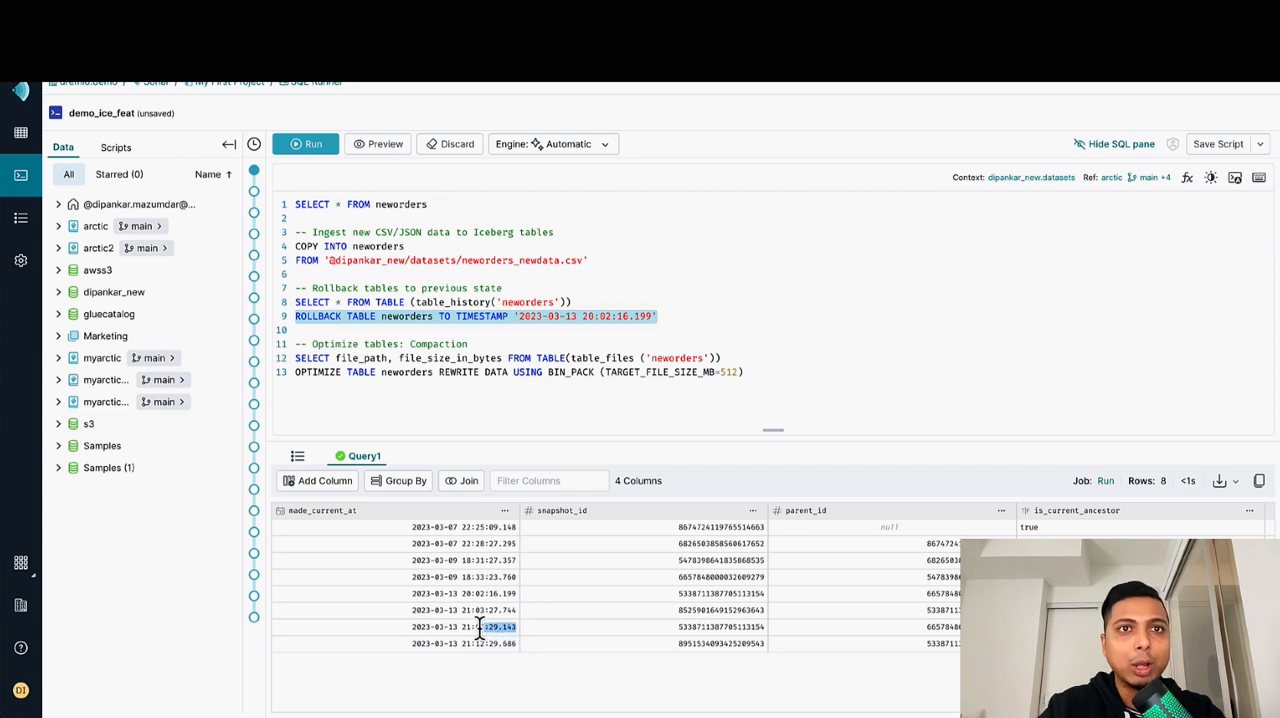
right_click(411, 626)
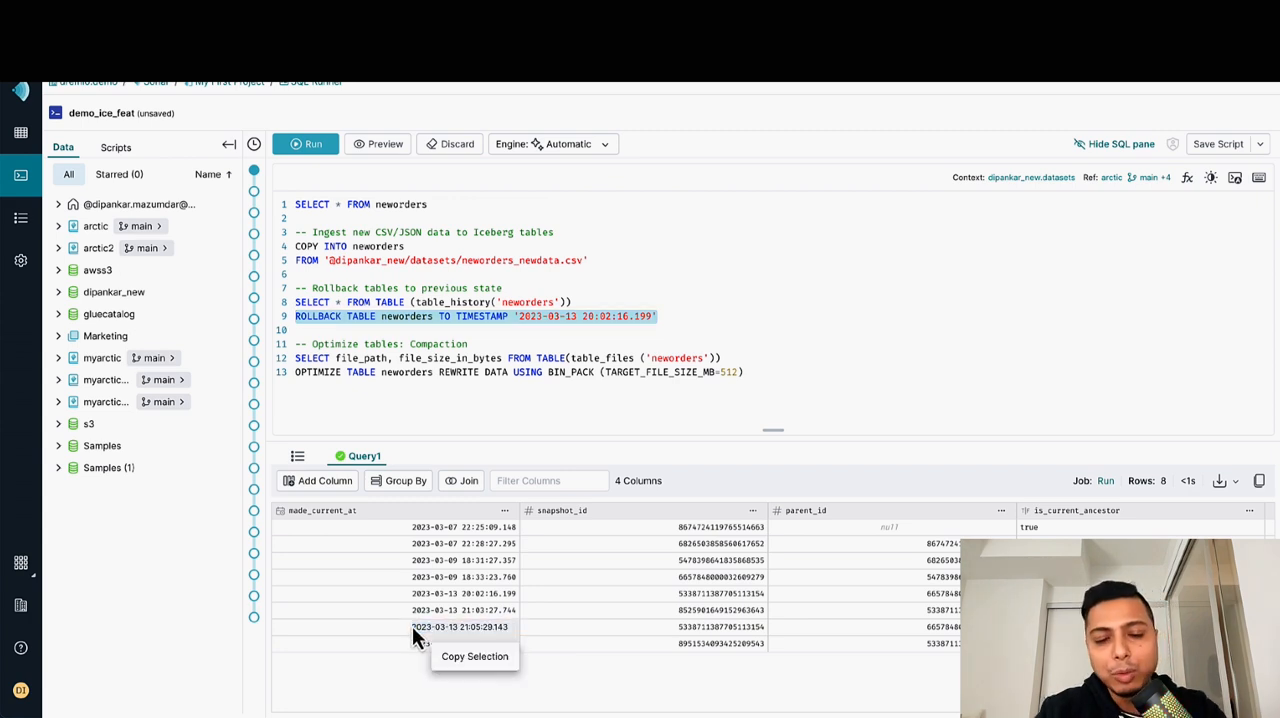
click(412, 626)
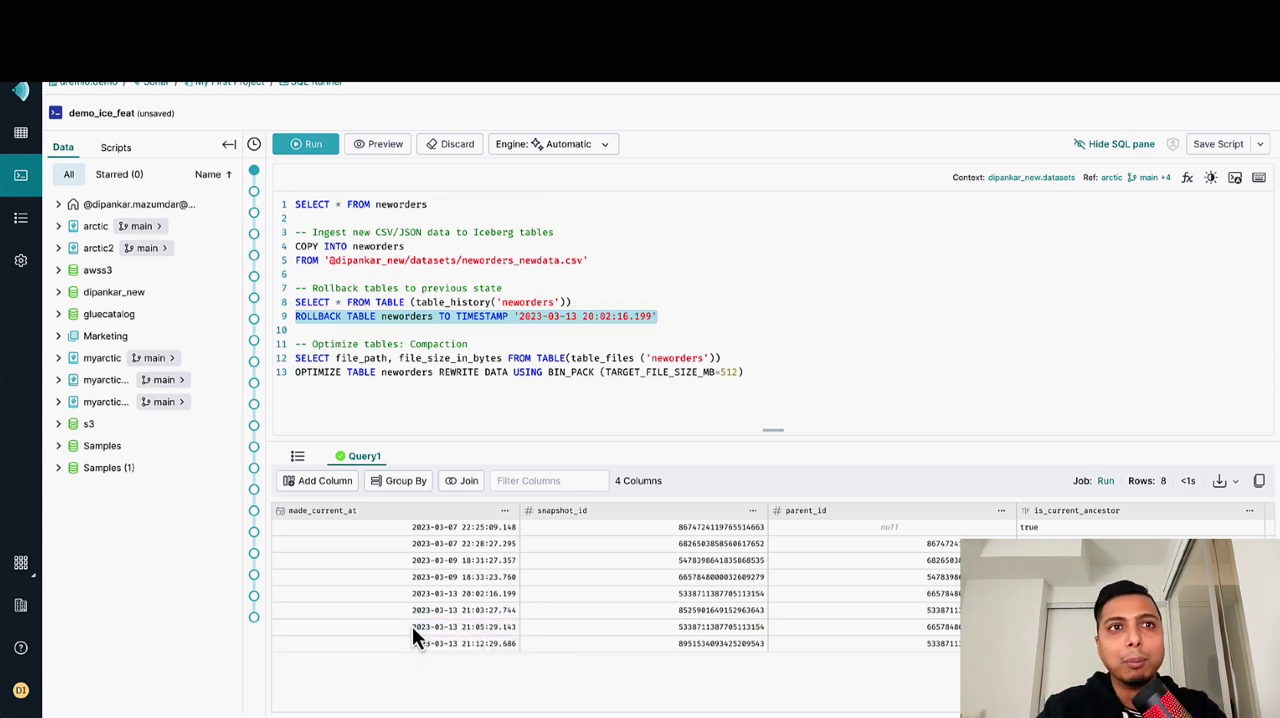
right_click(721, 633)
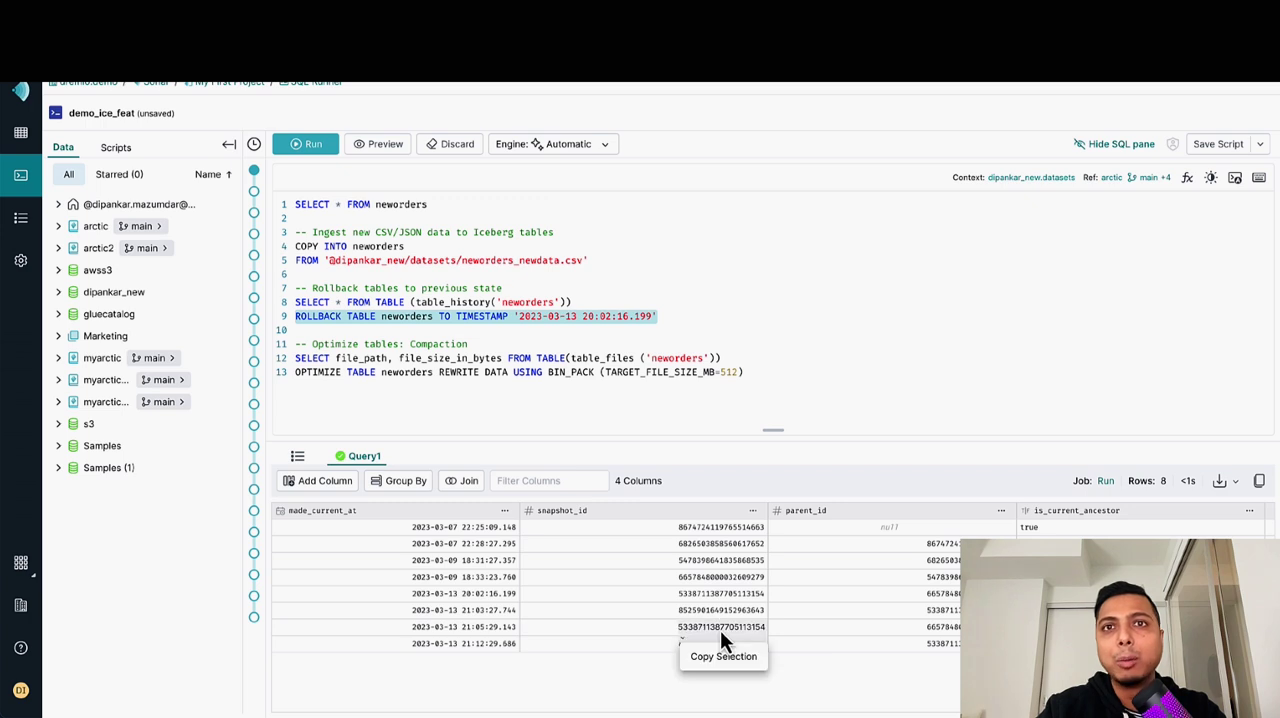
click(489, 332)
Paste the timestamp into line 9's ROLLBACK TABLE neworders statement and run it.
double_click(488, 316)
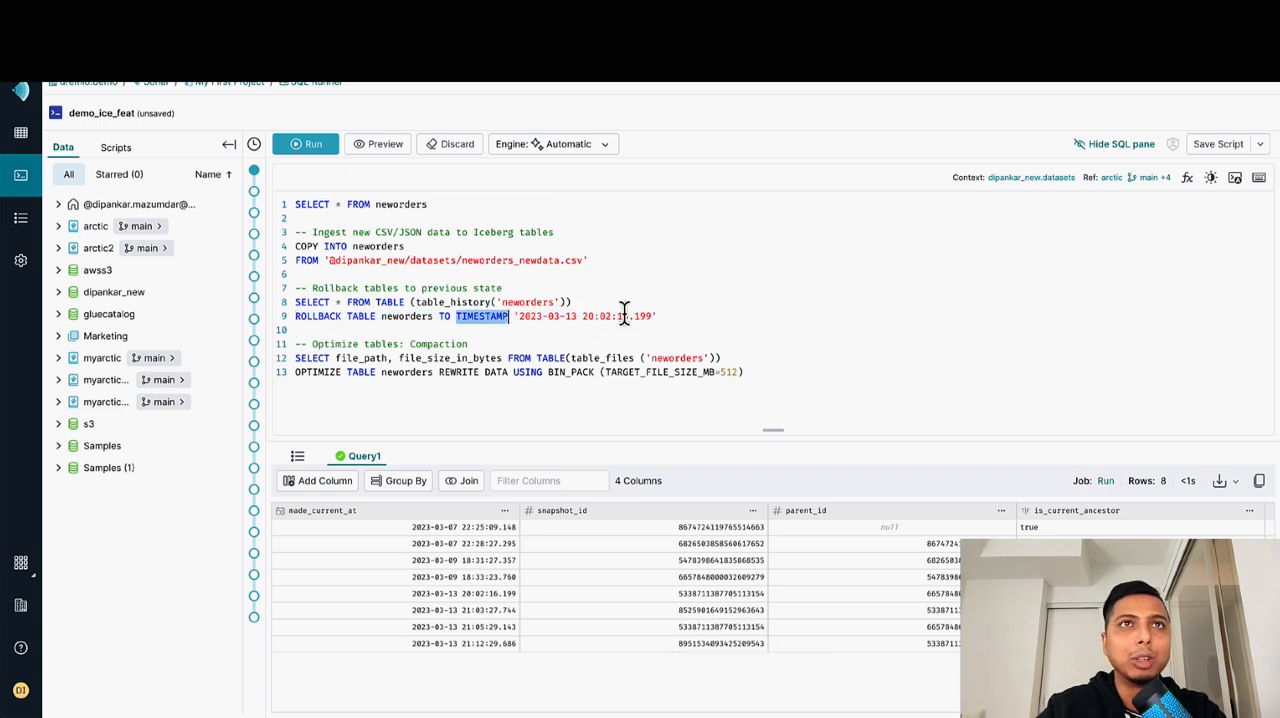
drag(652, 316, 520, 318)
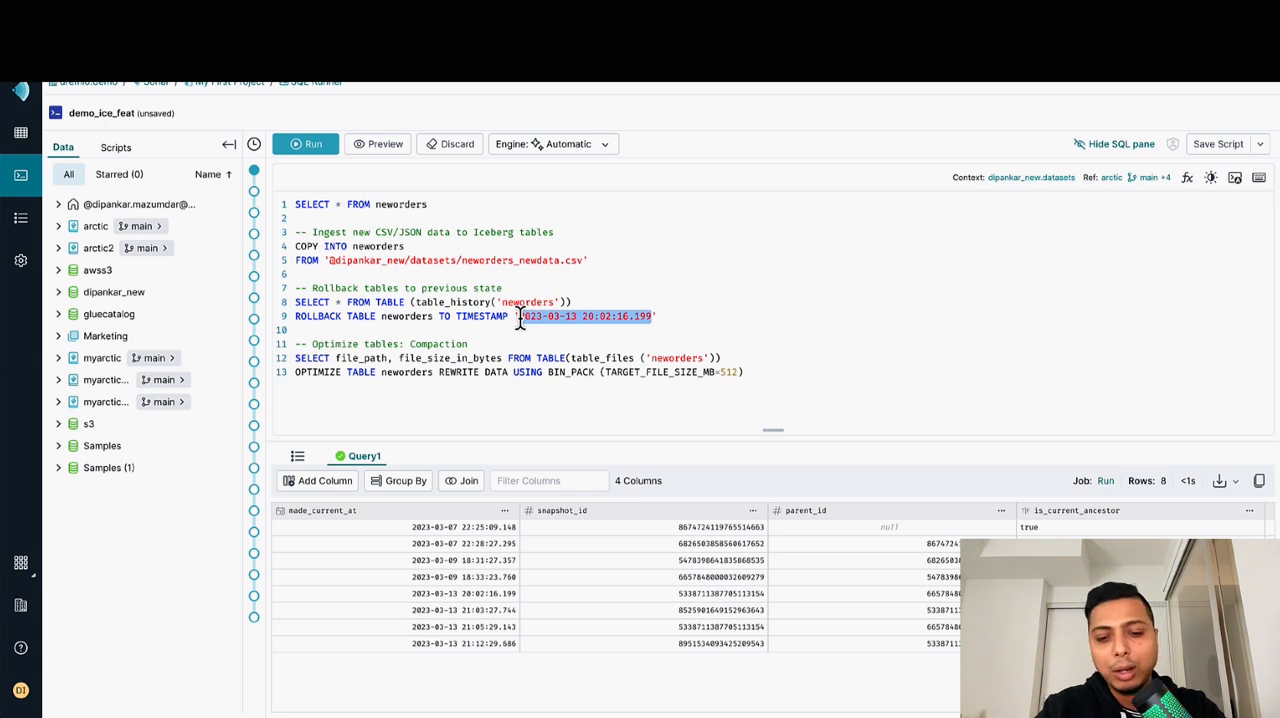
key(ctrl+v)
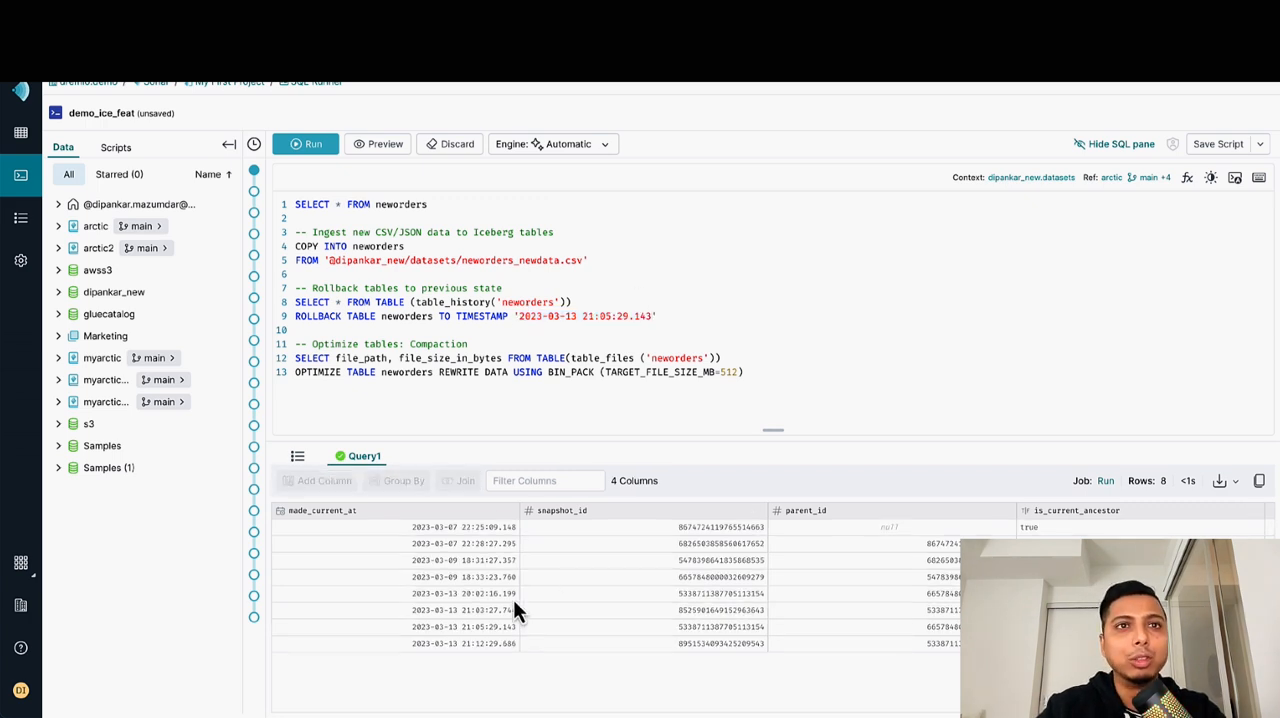
drag(657, 316, 295, 318)
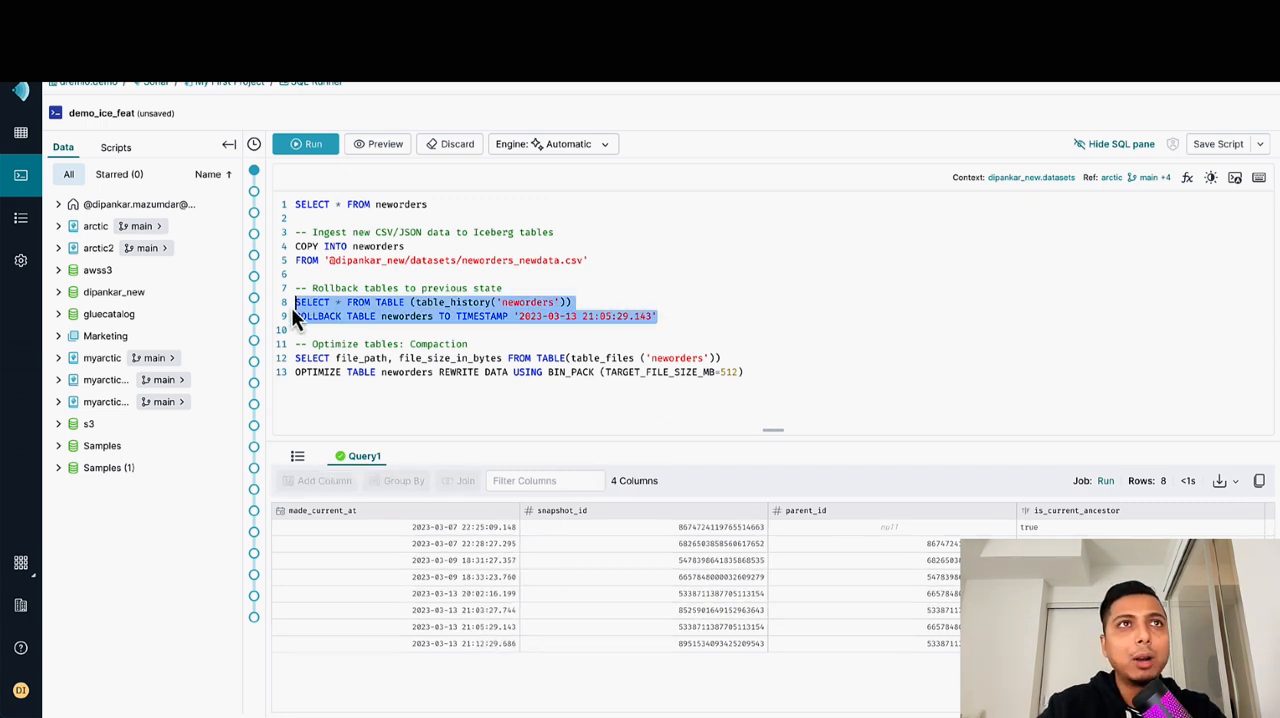
click(310, 144)
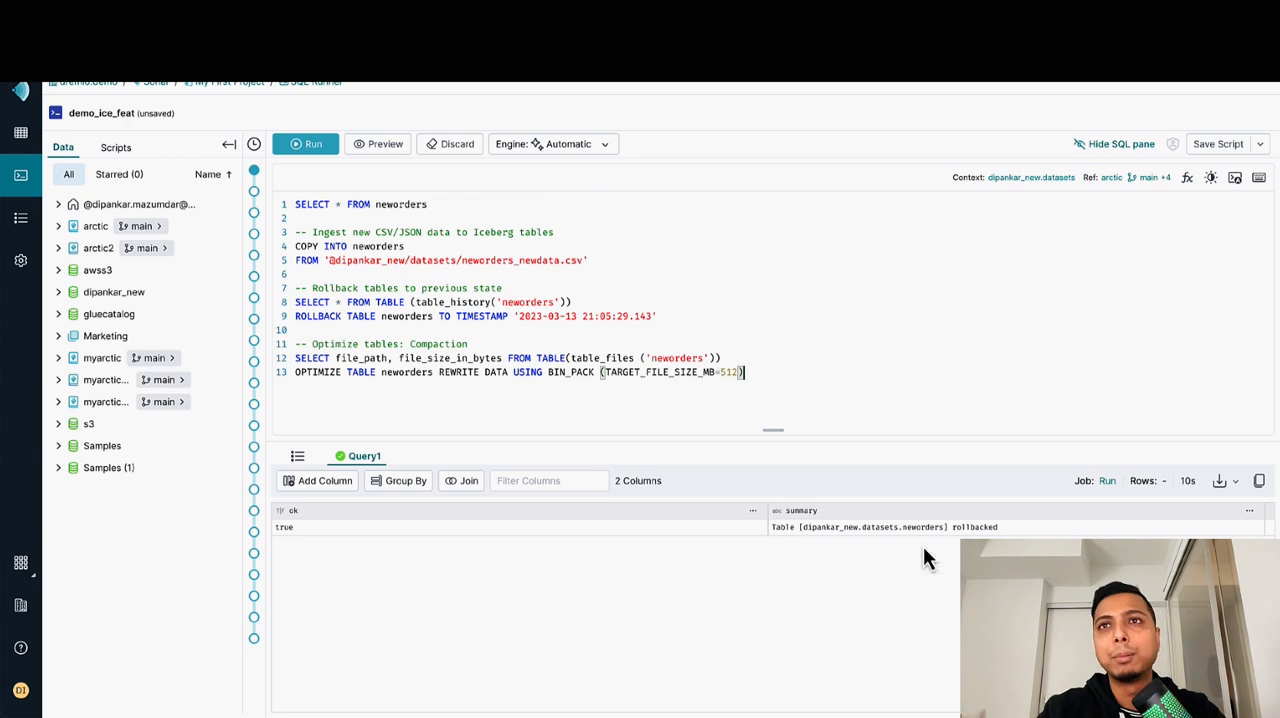
Note the rollback summary, then run SELECT * FROM neworders on the rolled-back table.
drag(802, 526, 991, 531)
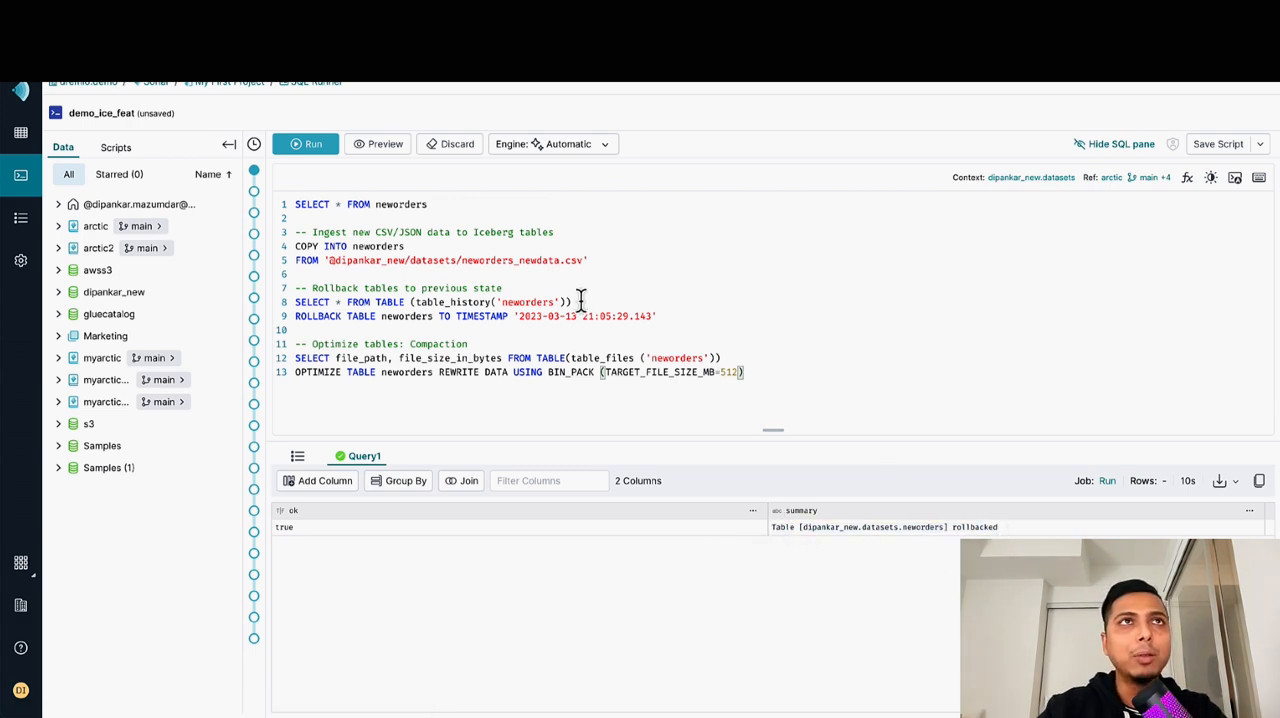
drag(428, 204, 293, 206)
click(306, 144)
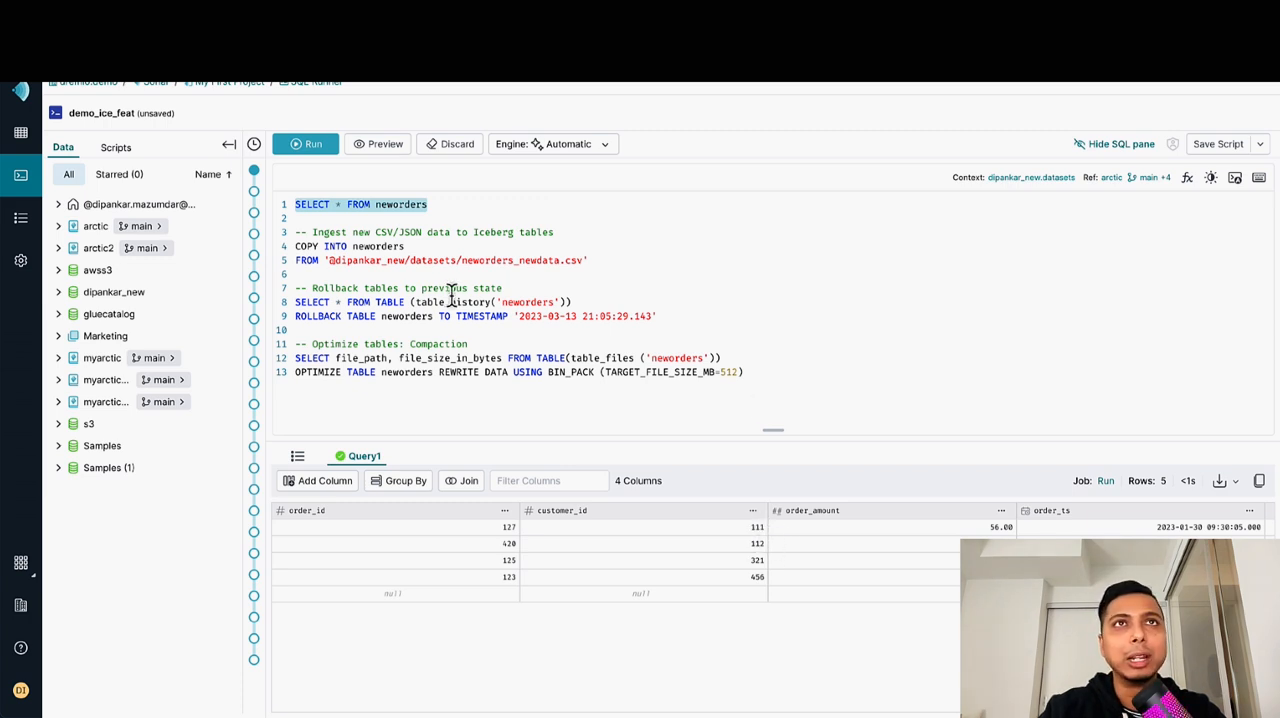
Highlight the COPY INTO source file path before moving to the nyc_new_feat script.
mouse_move(592, 260)
mouse_down()
mouse_move(300, 262)
mouse_move(272, 246)
mouse_up()
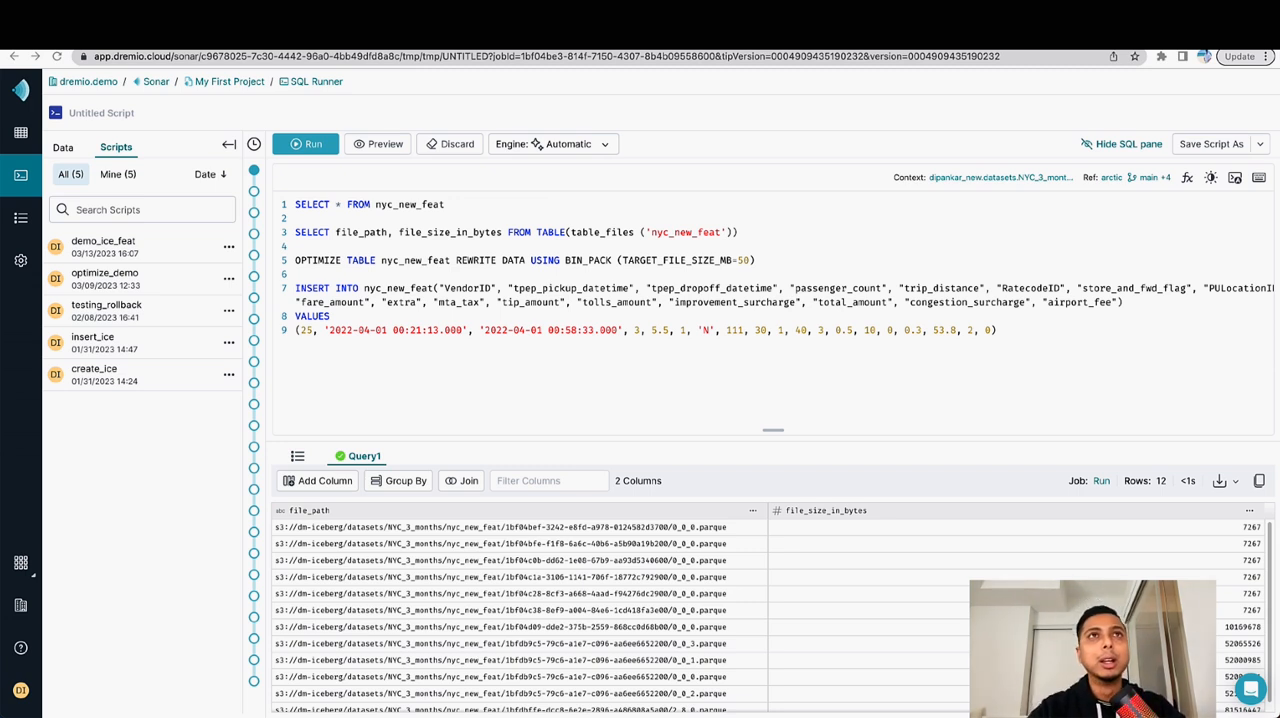
click(763, 243)
drag(740, 232, 338, 232)
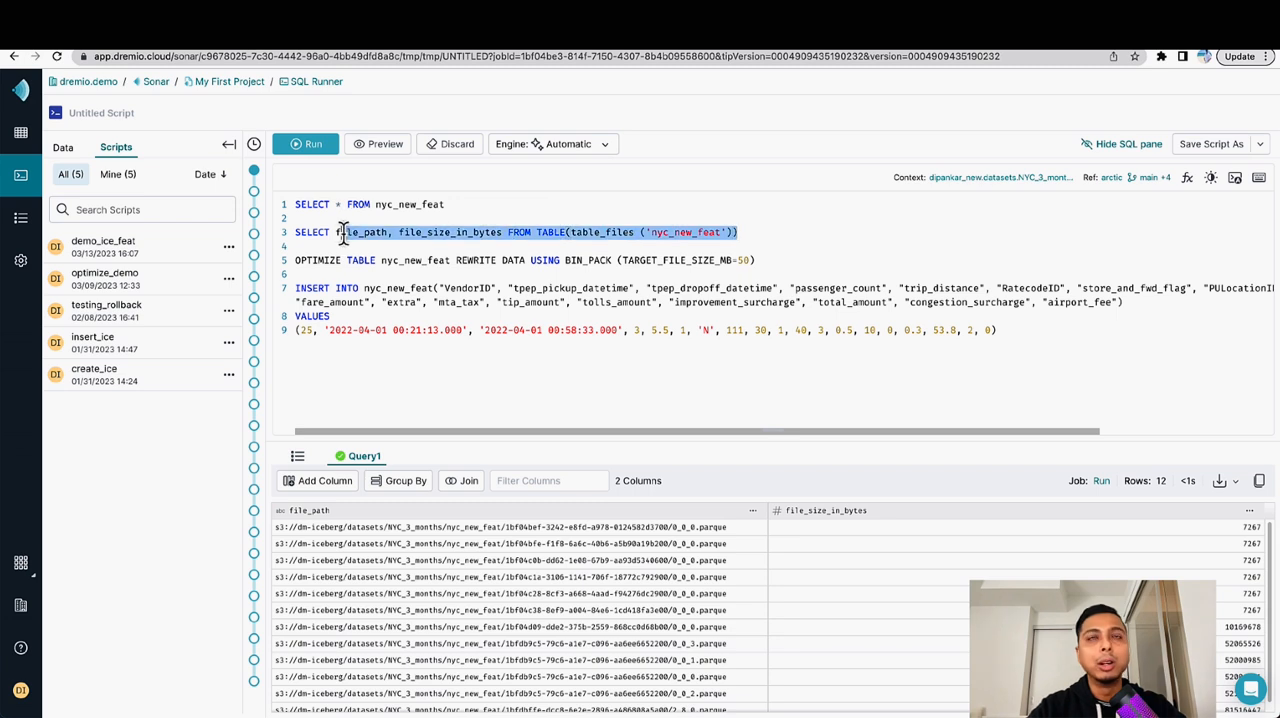
click(583, 260)
drag(738, 234, 295, 227)
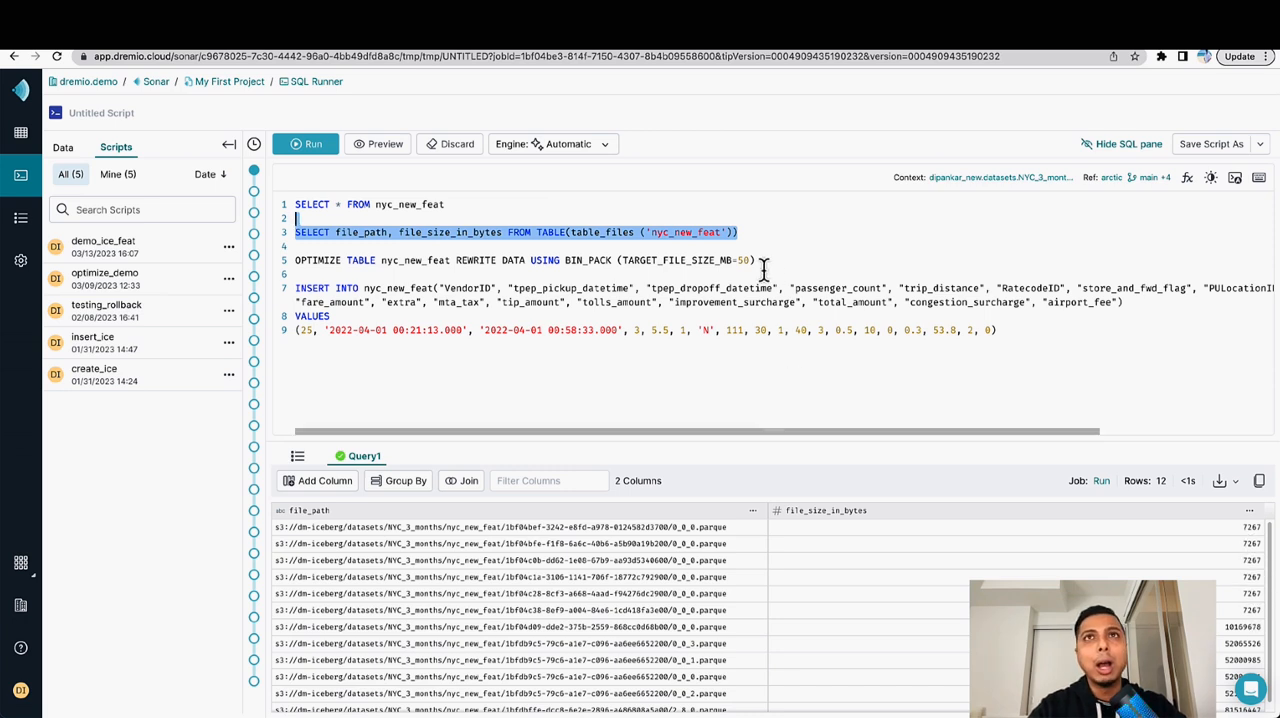
click(770, 261)
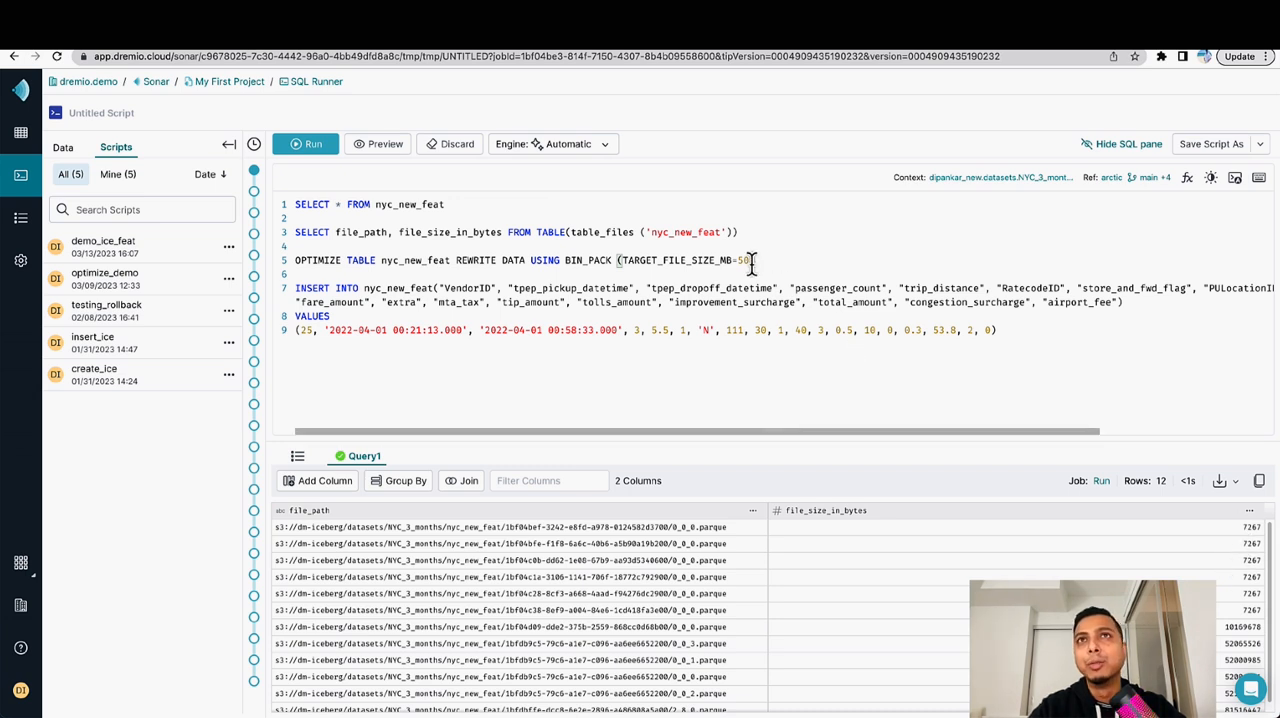
drag(762, 260, 289, 263)
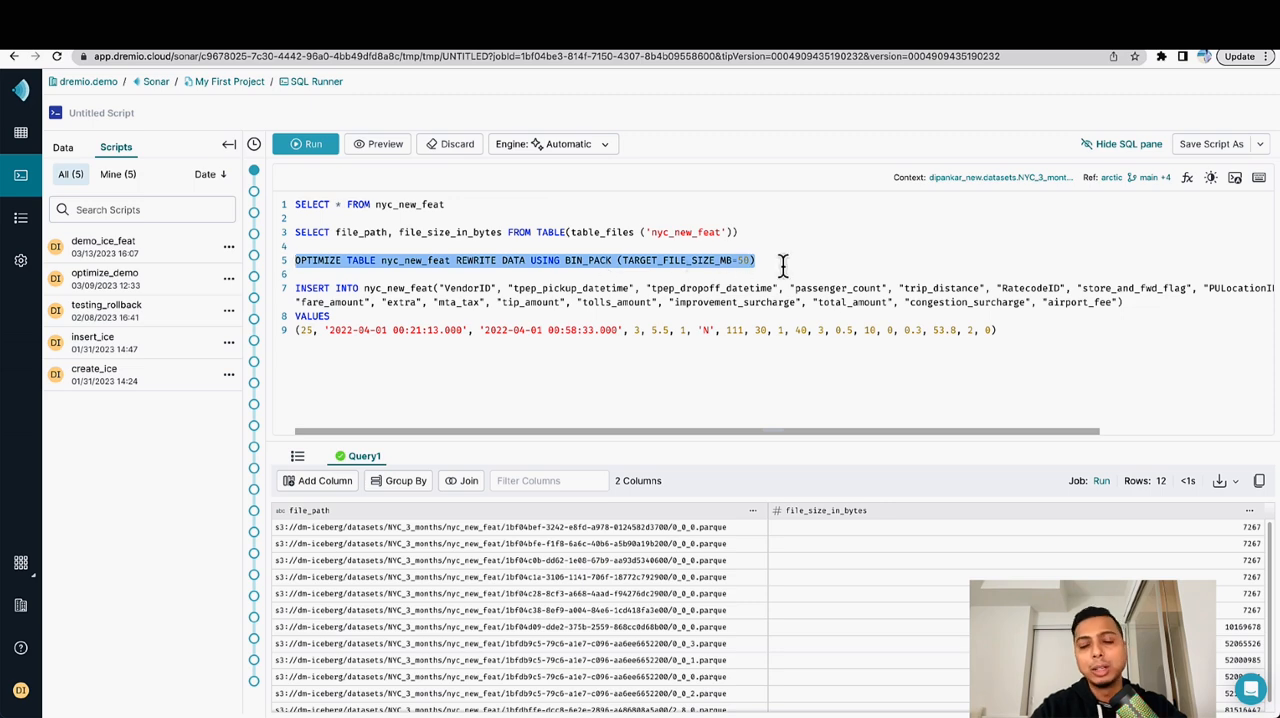
Run OPTIMIZE TABLE nyc_new_feat with TARGET_FILE_SIZE_MB=50, rewriting 7 files into 1.
click(309, 145)
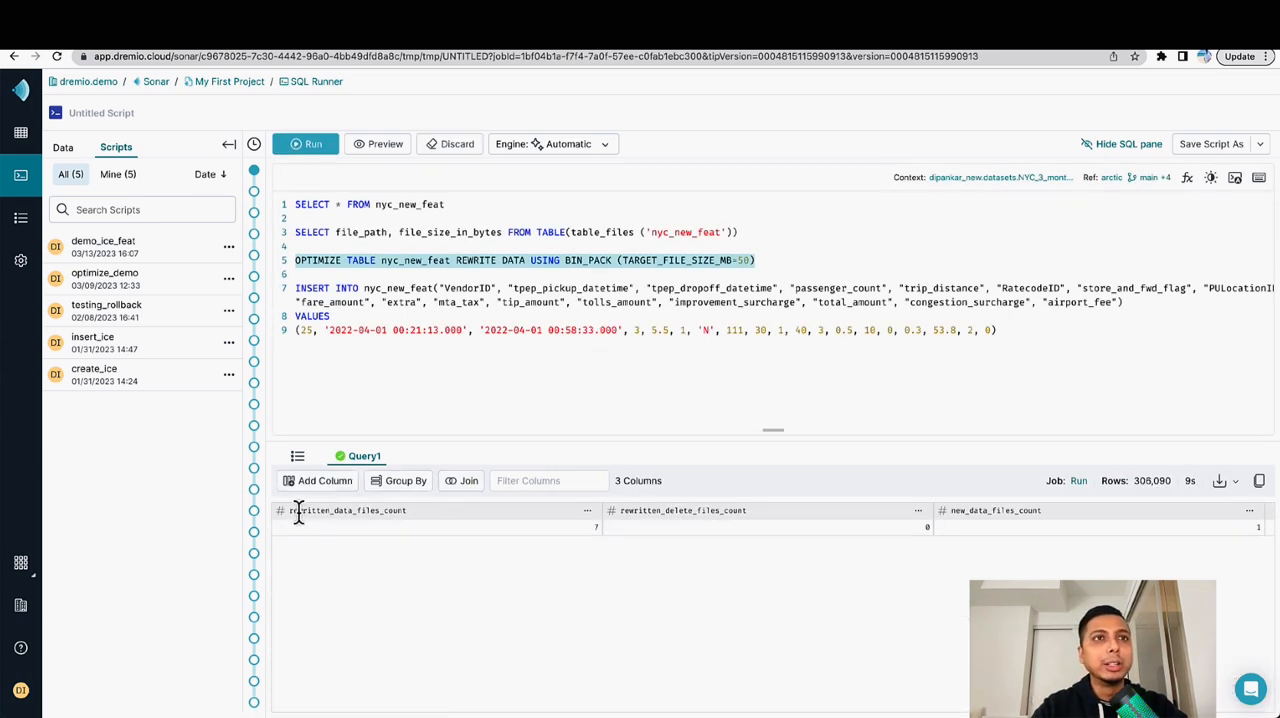
drag(297, 512, 404, 510)
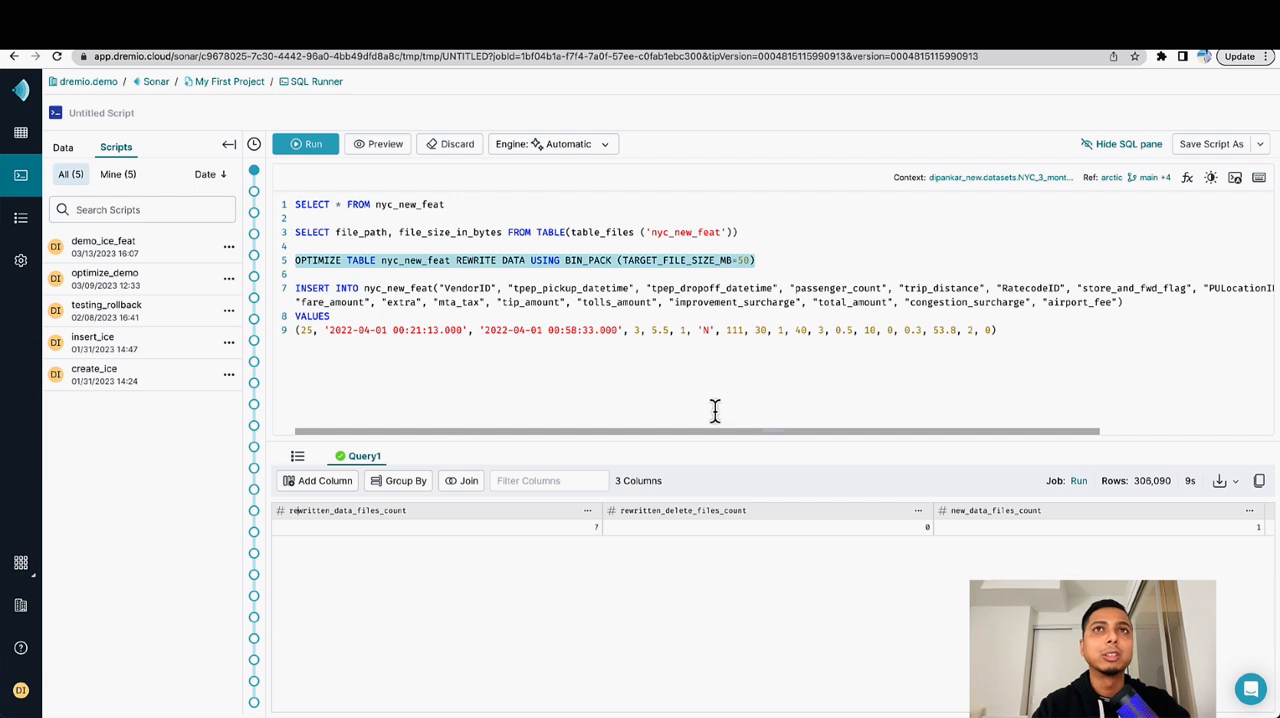
Run the table_files listing query on nyc_new_feat again after compaction.
click(752, 232)
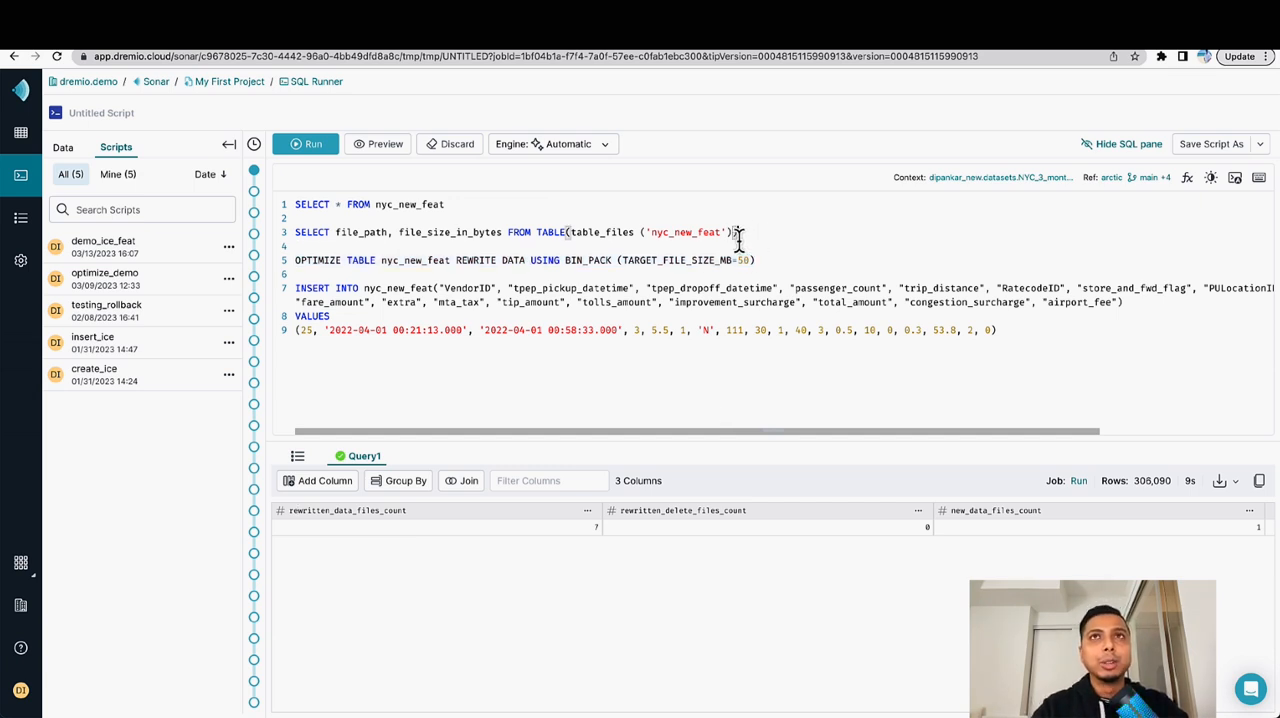
drag(738, 232, 297, 236)
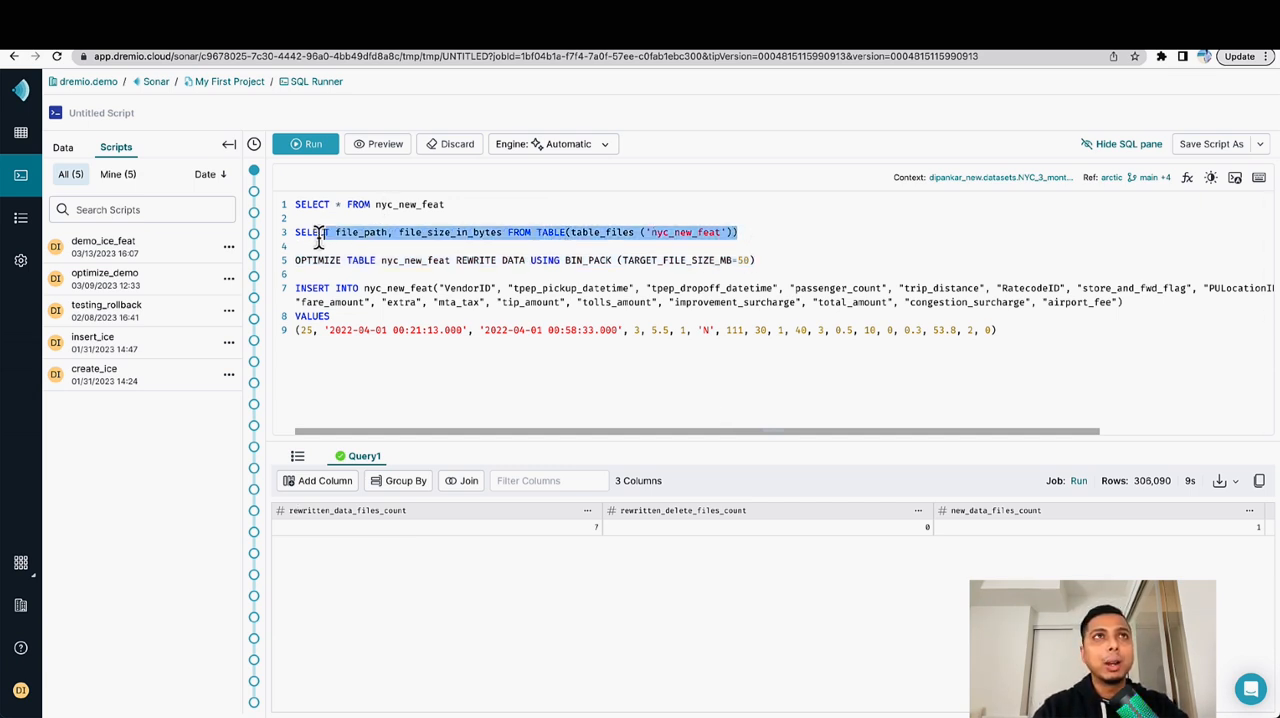
click(308, 146)
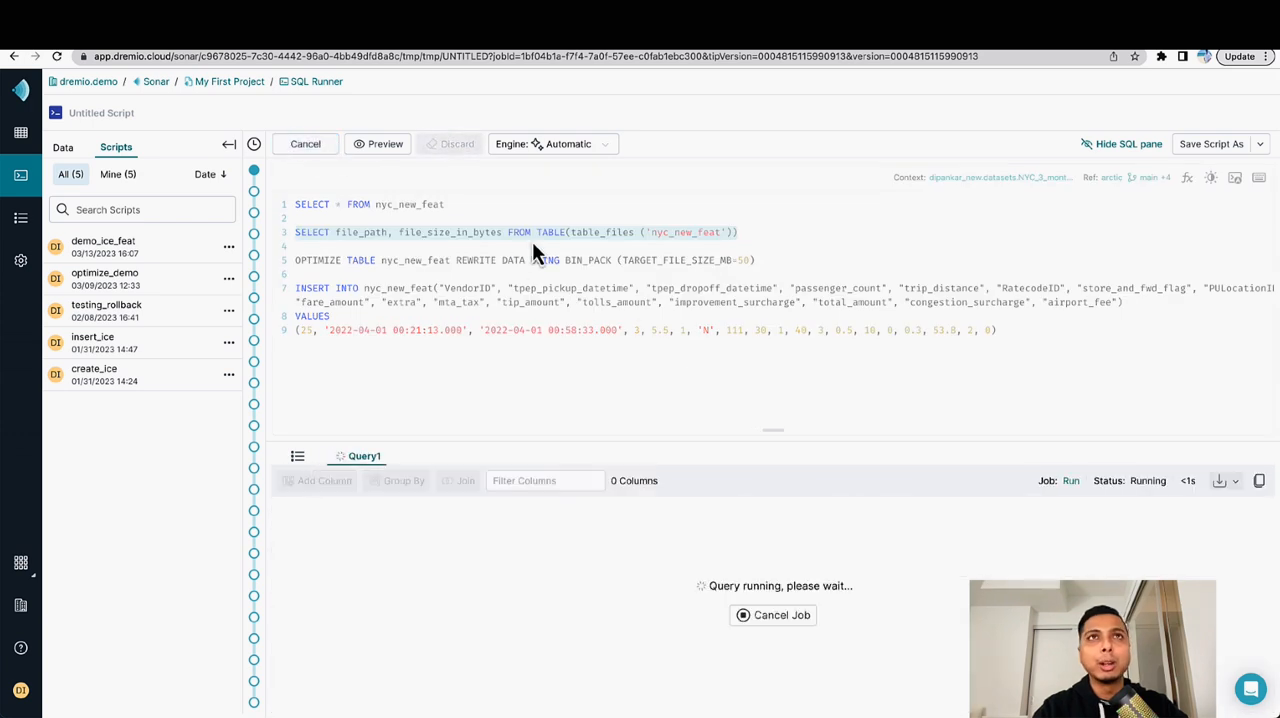